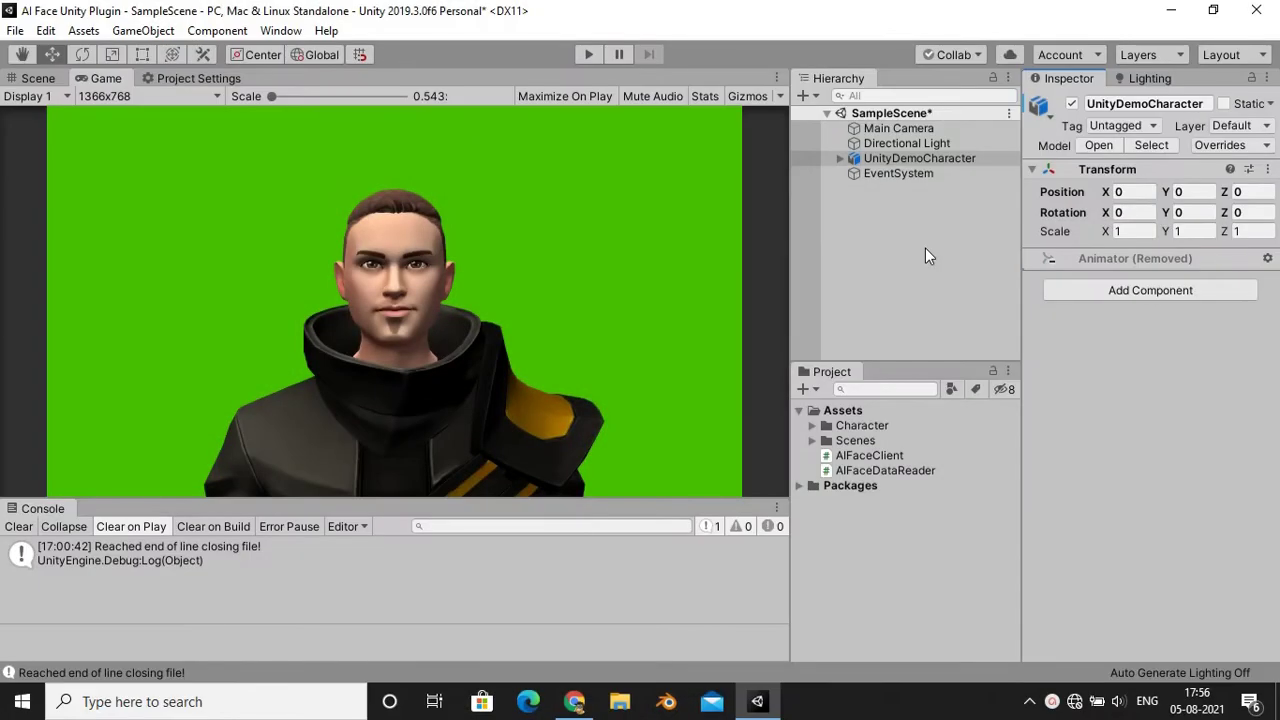
Add the AIFaceClient script to UnityDemoCharacter and expand its AI Face Client (Script) fields.
{"action": "left_click", "coordinate": [869, 467]}
{"action": "left_click", "coordinate": [865, 456]}
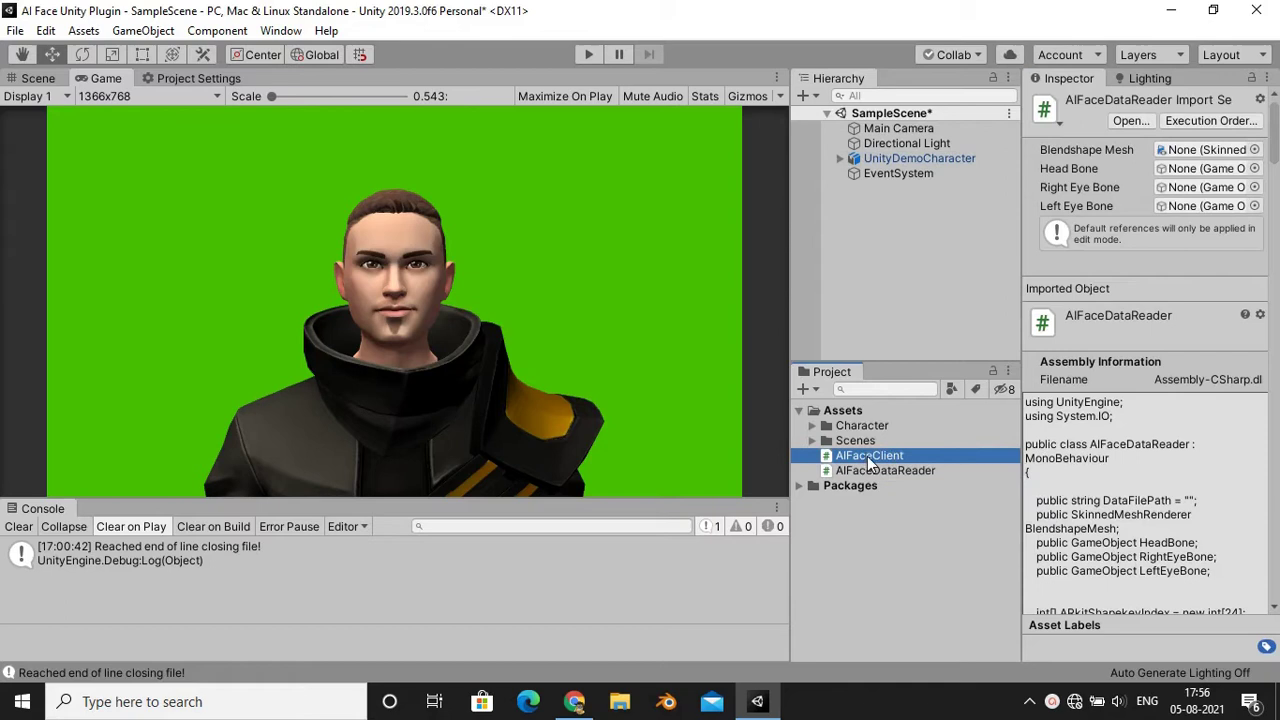
{"action": "left_click", "coordinate": [905, 157]}
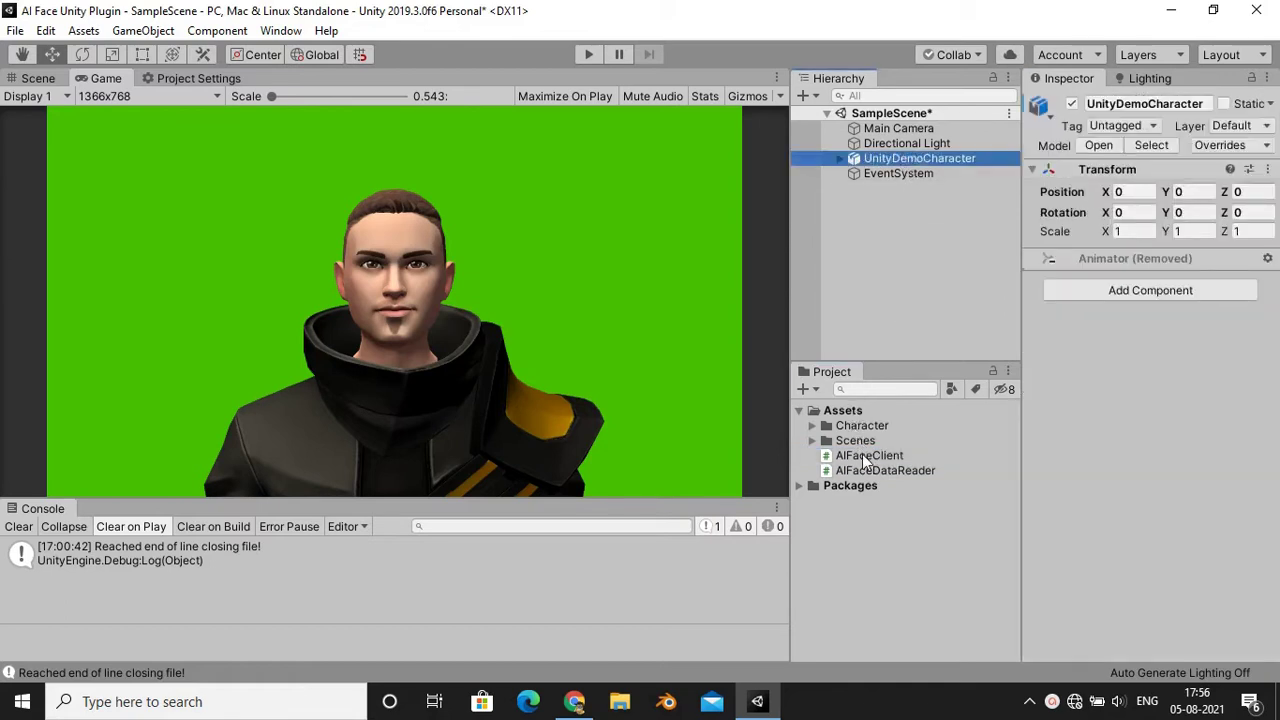
{"action": "left_click", "coordinate": [866, 457]}
{"action": "left_click_drag", "start_coordinate": [1135, 337], "coordinate": [1146, 349]}
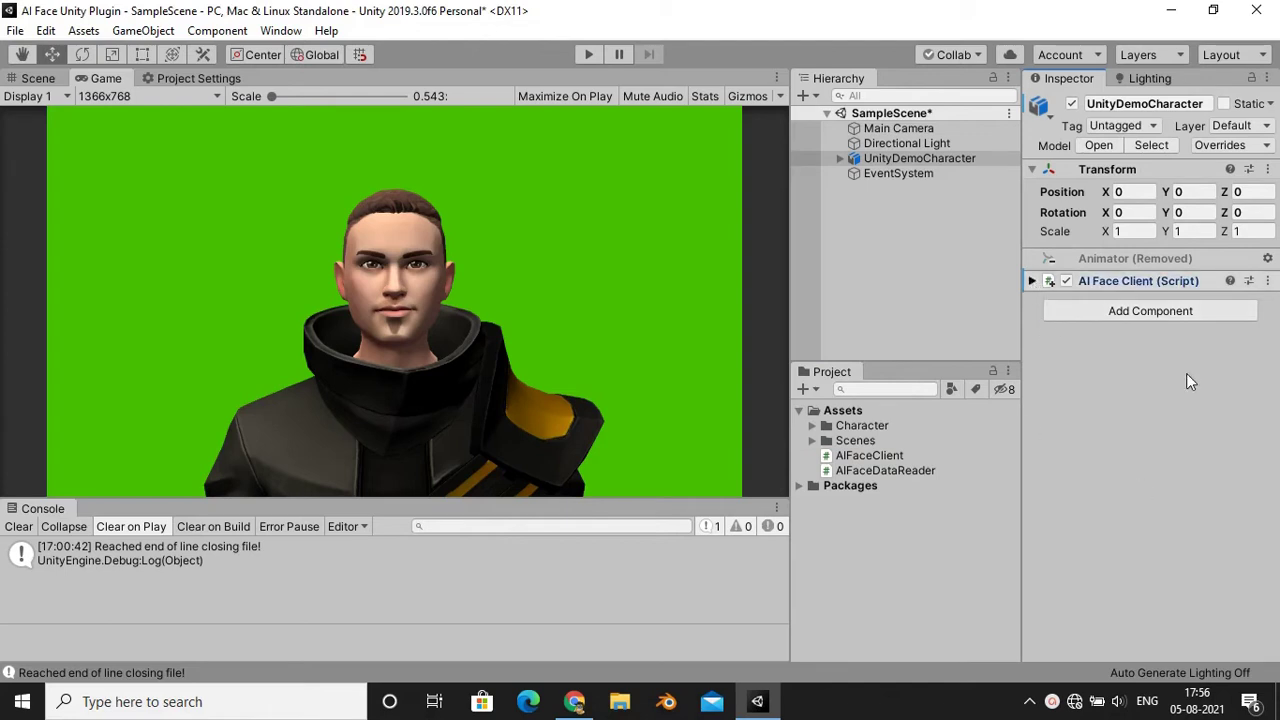
{"action": "left_click", "coordinate": [1032, 281]}
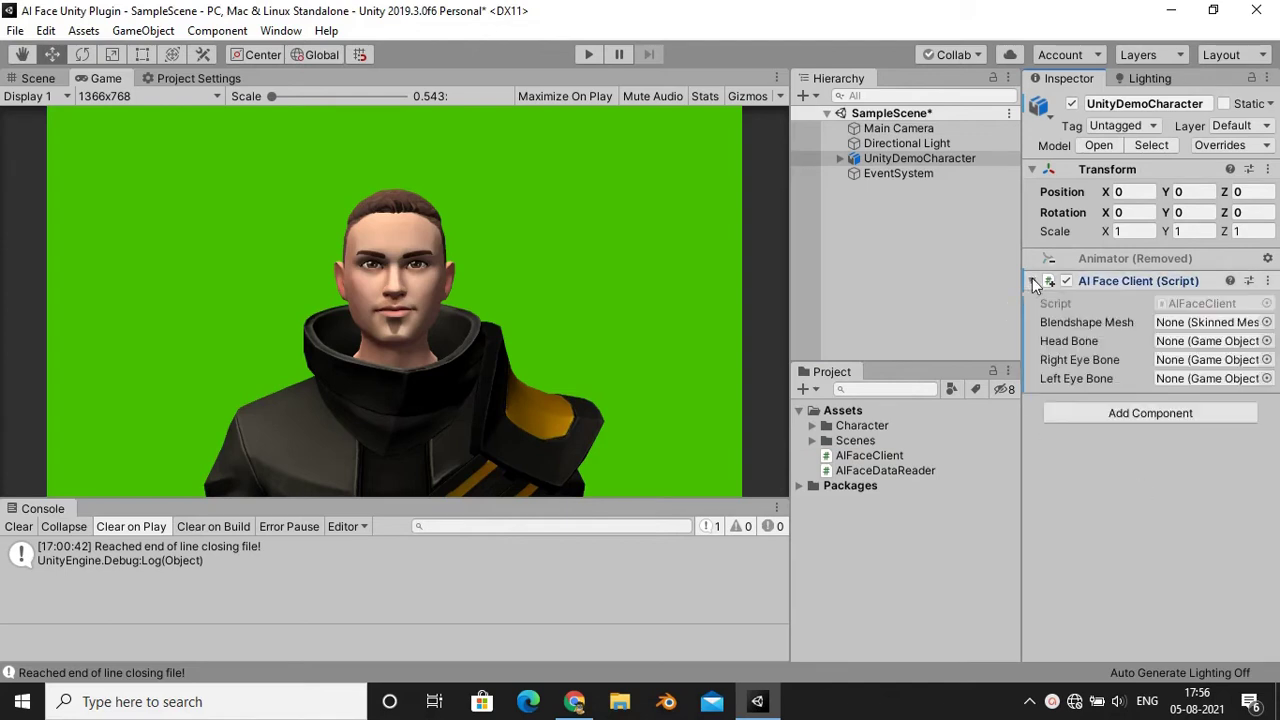
Assign Head as the Head Bone and Wolf3D_Head as the Blendshape Mesh, then open File Explorer.
{"action": "left_click", "coordinate": [840, 158], "text": "alt"}
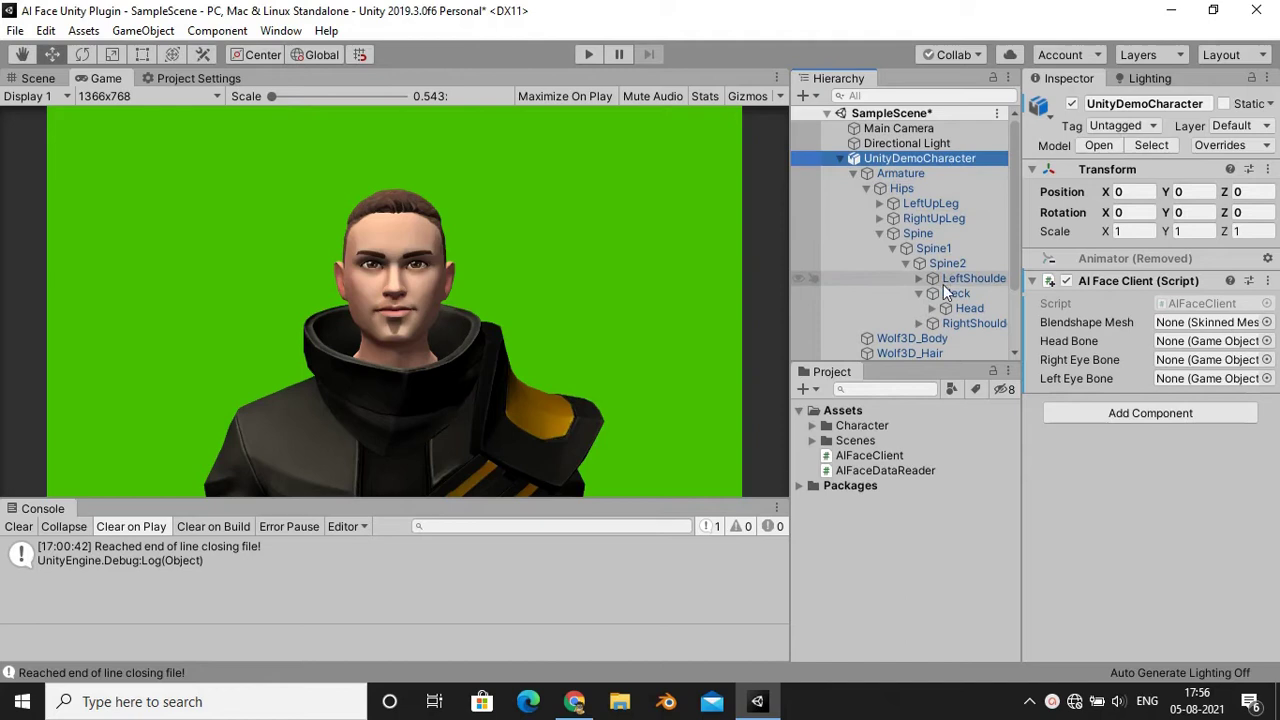
{"action": "left_click_drag", "start_coordinate": [966, 308], "coordinate": [1165, 345]}
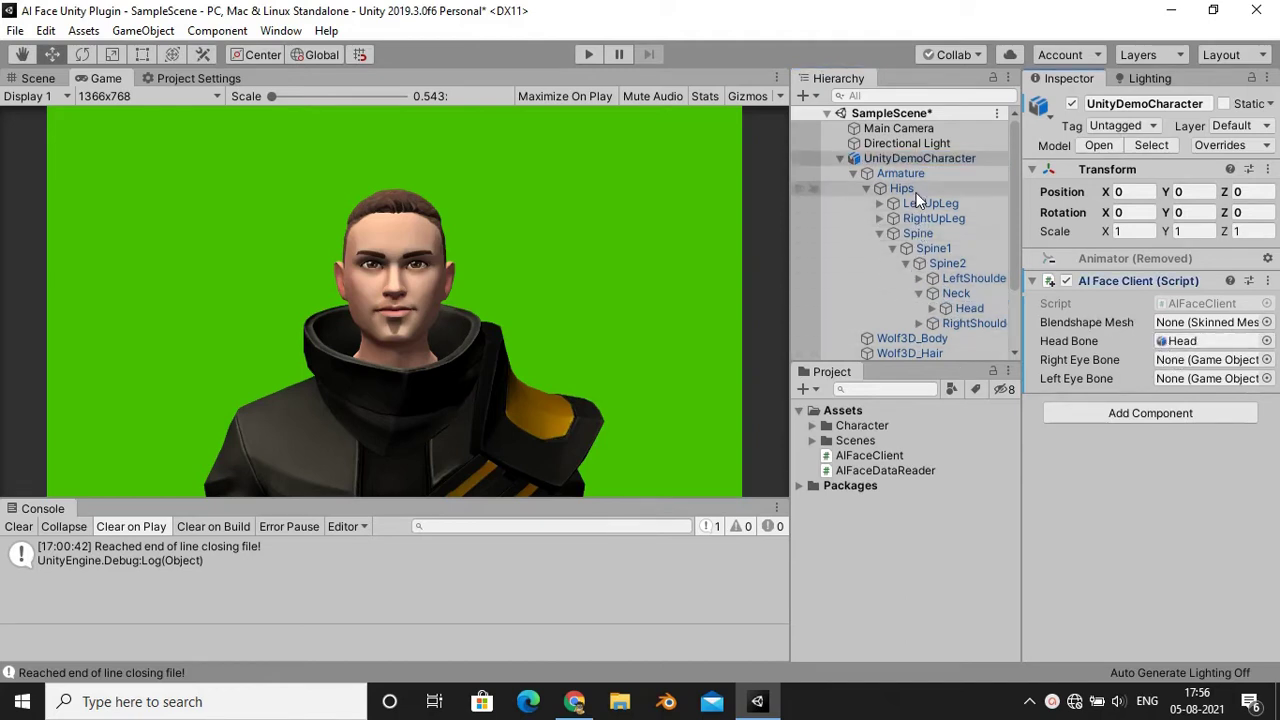
{"action": "scroll", "coordinate": [920, 280], "scroll_direction": "down", "scroll_amount": 2}
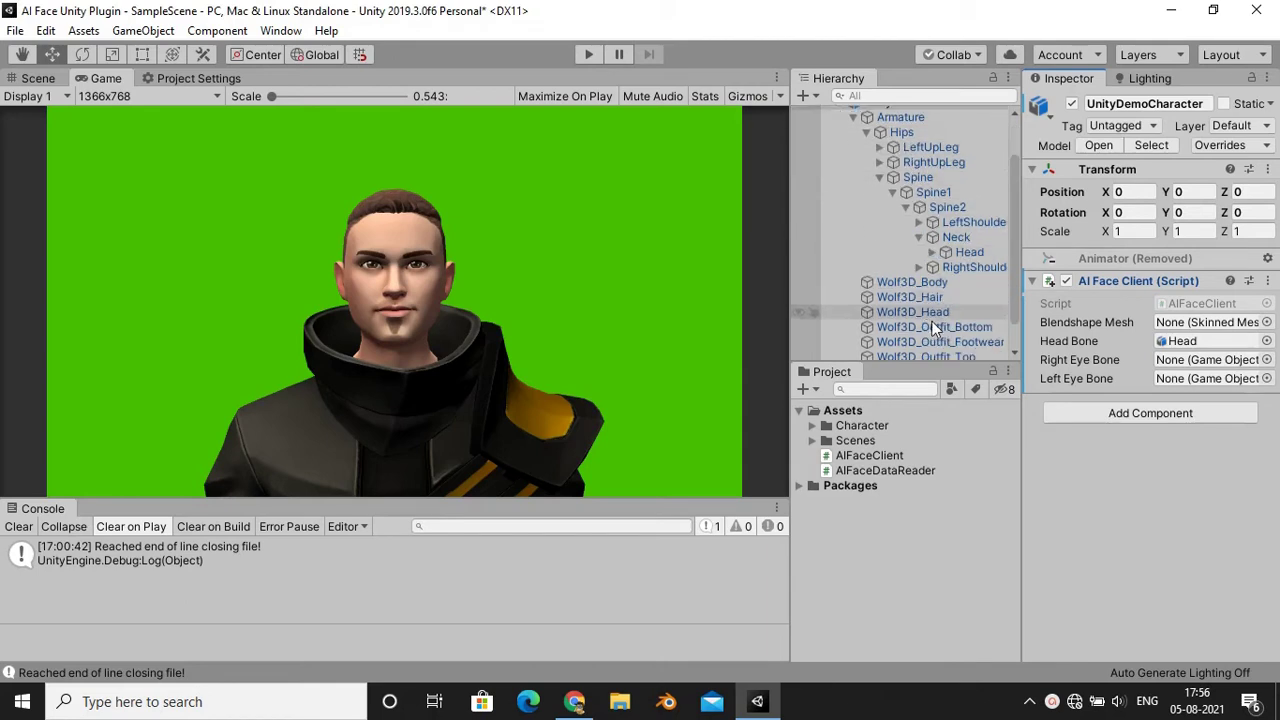
{"action": "left_click_drag", "start_coordinate": [933, 316], "coordinate": [1152, 320]}
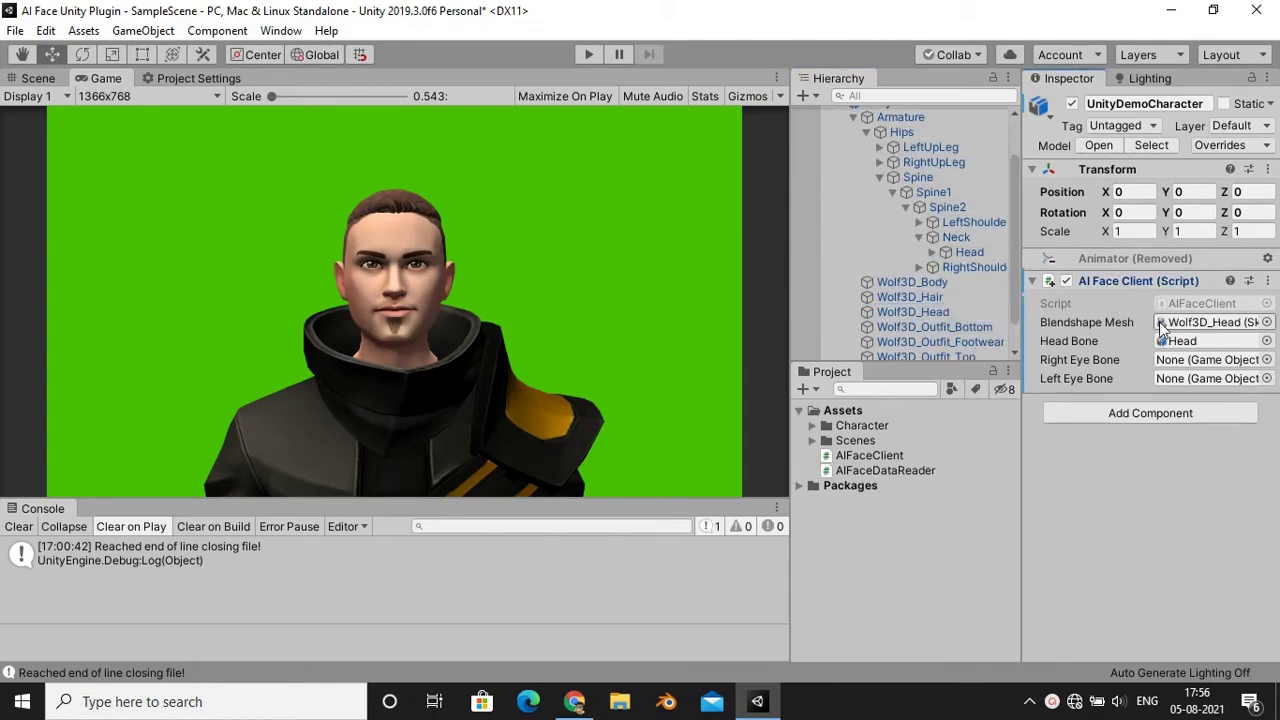
{"action": "scroll", "coordinate": [933, 312], "scroll_direction": "down", "scroll_amount": 1}
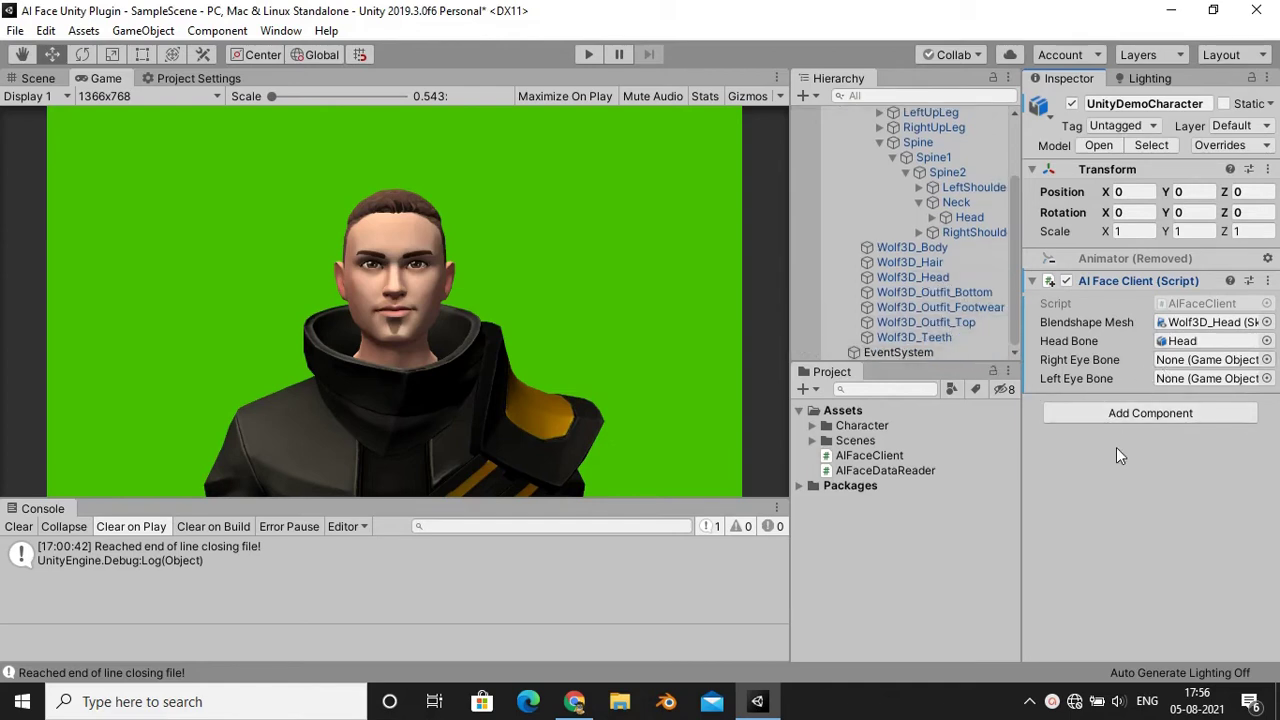
{"action": "left_click", "coordinate": [619, 702]}
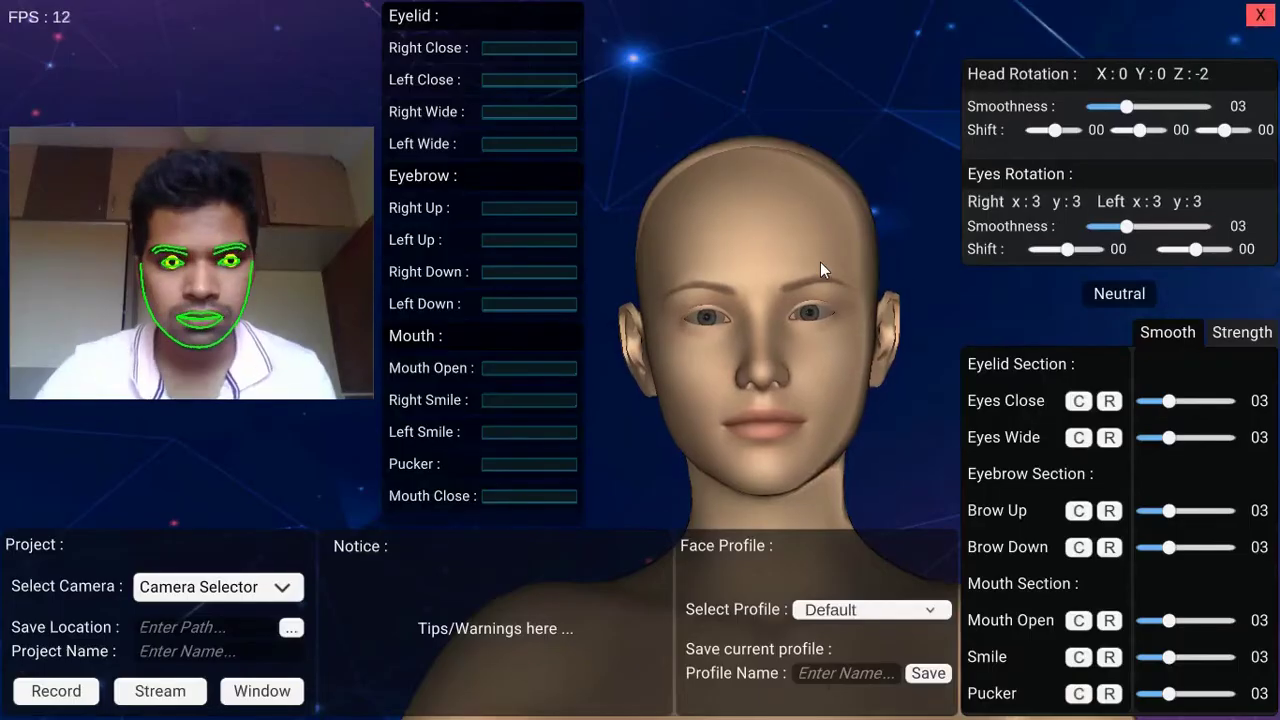
Calibrate the neutral face, then Eyes Close, Eyes Wide, Brow Up and Brow Down expressions.
{"action": "left_click", "coordinate": [1110, 292]}
{"action": "left_click", "coordinate": [1078, 400]}
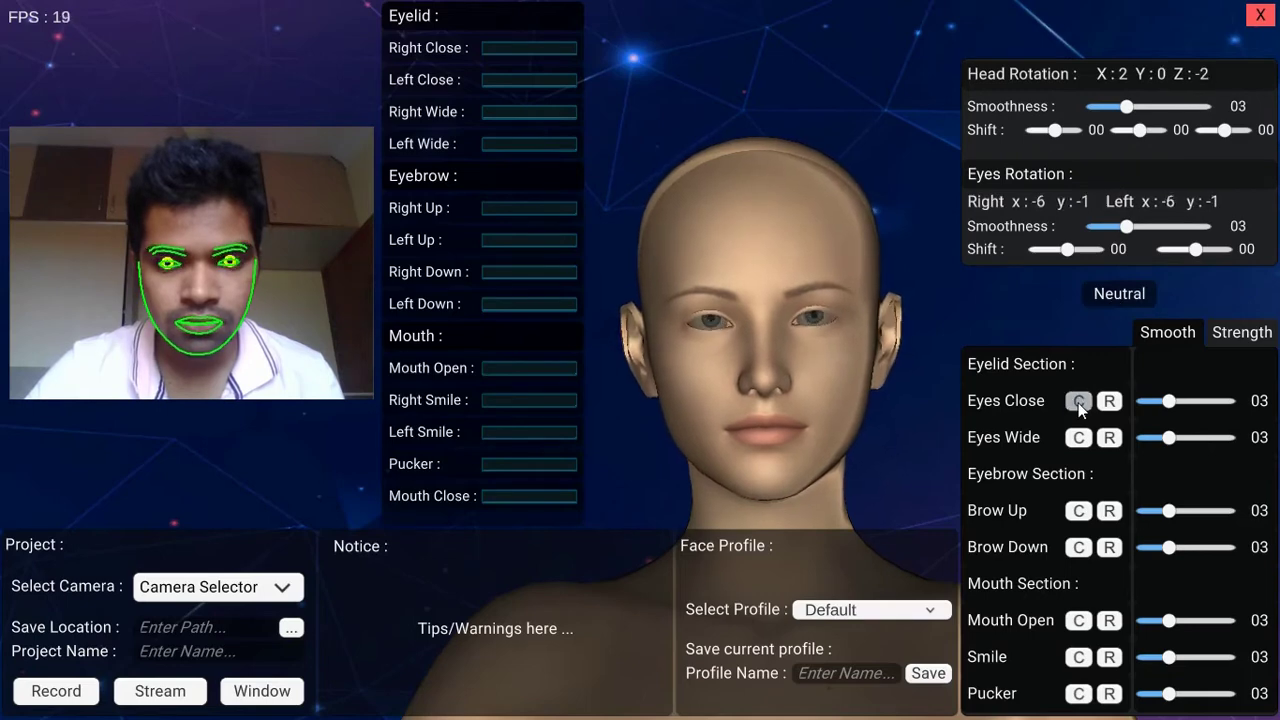
{"action": "left_click", "coordinate": [1079, 439]}
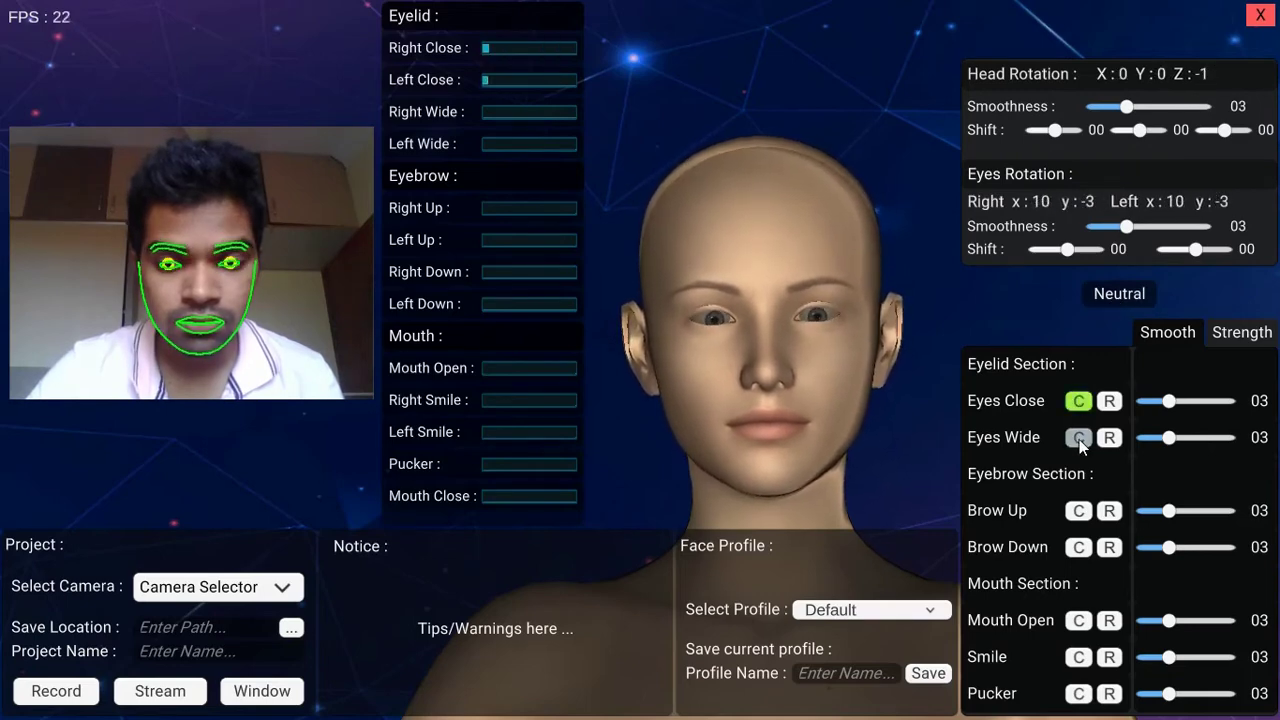
{"action": "left_click", "coordinate": [1078, 511]}
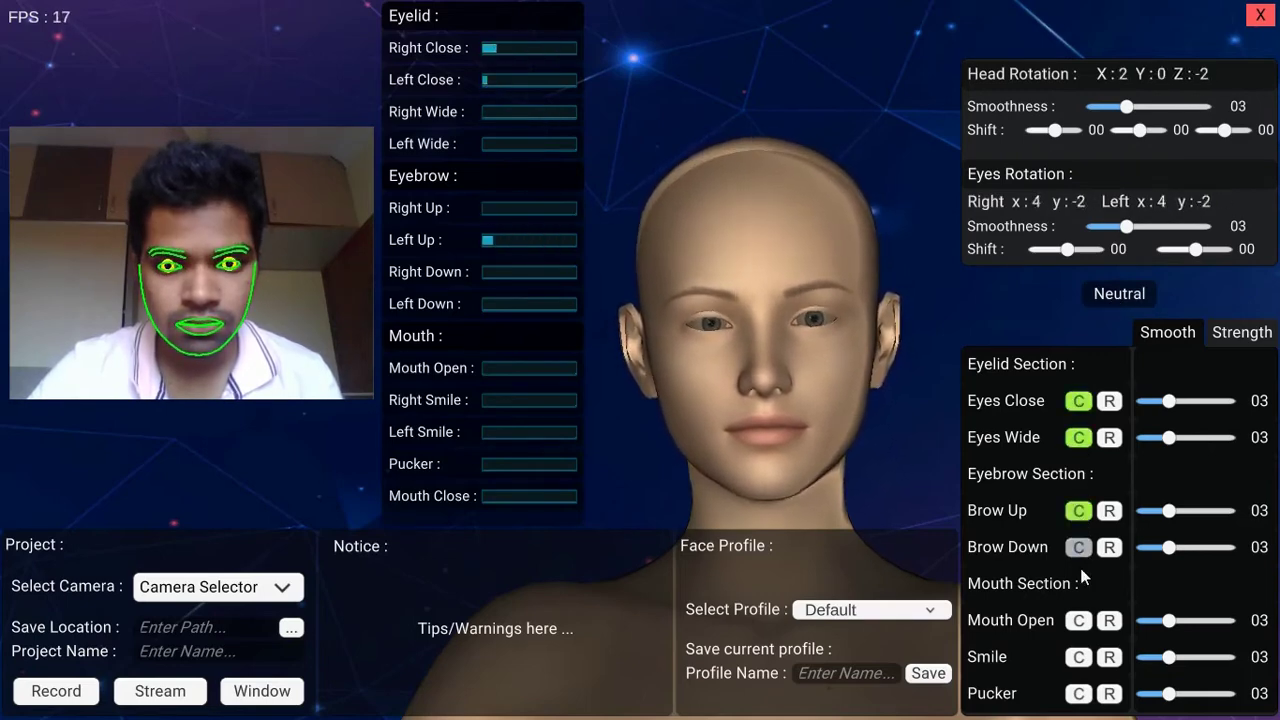
{"action": "left_click", "coordinate": [1111, 295]}
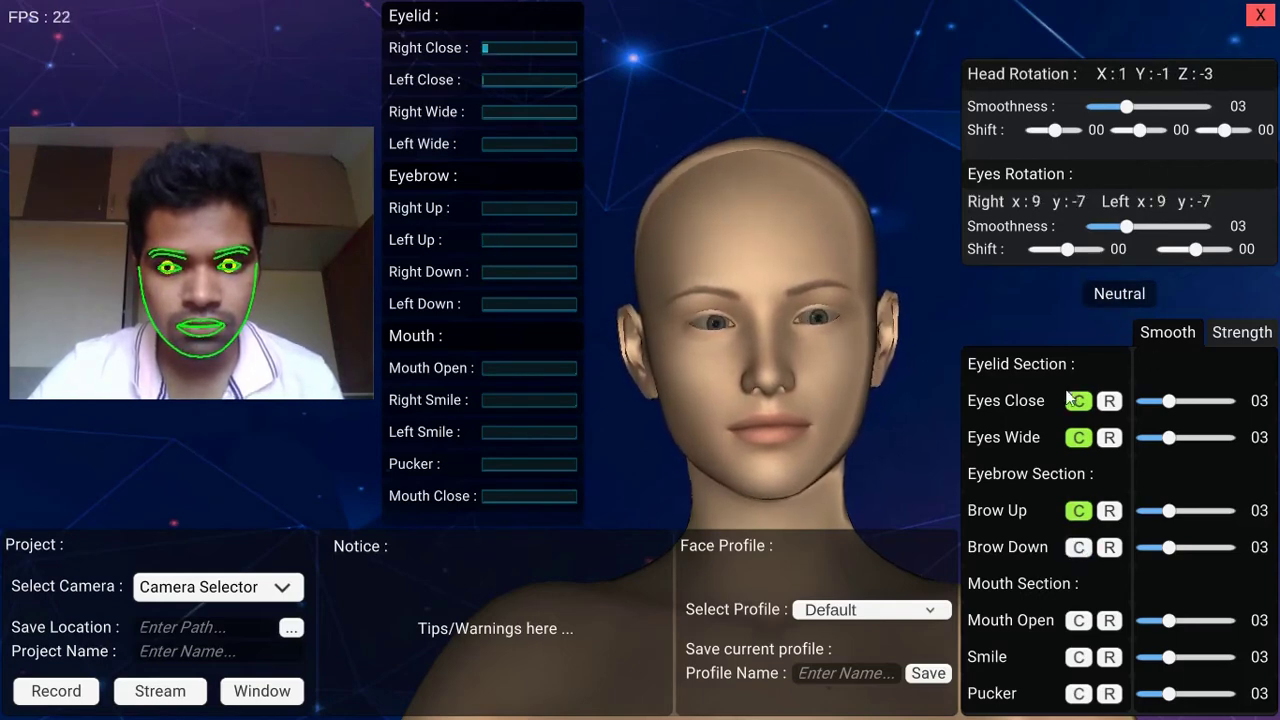
{"action": "left_click", "coordinate": [1080, 440]}
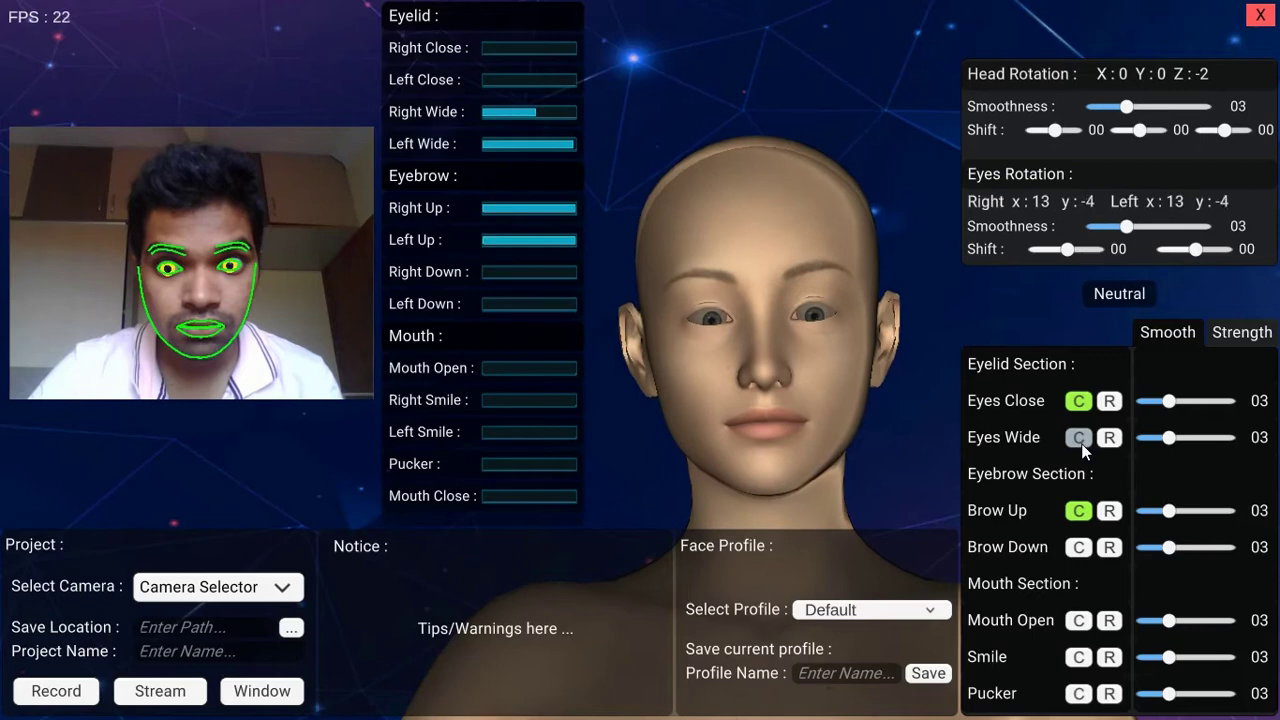
{"action": "left_click", "coordinate": [1079, 548]}
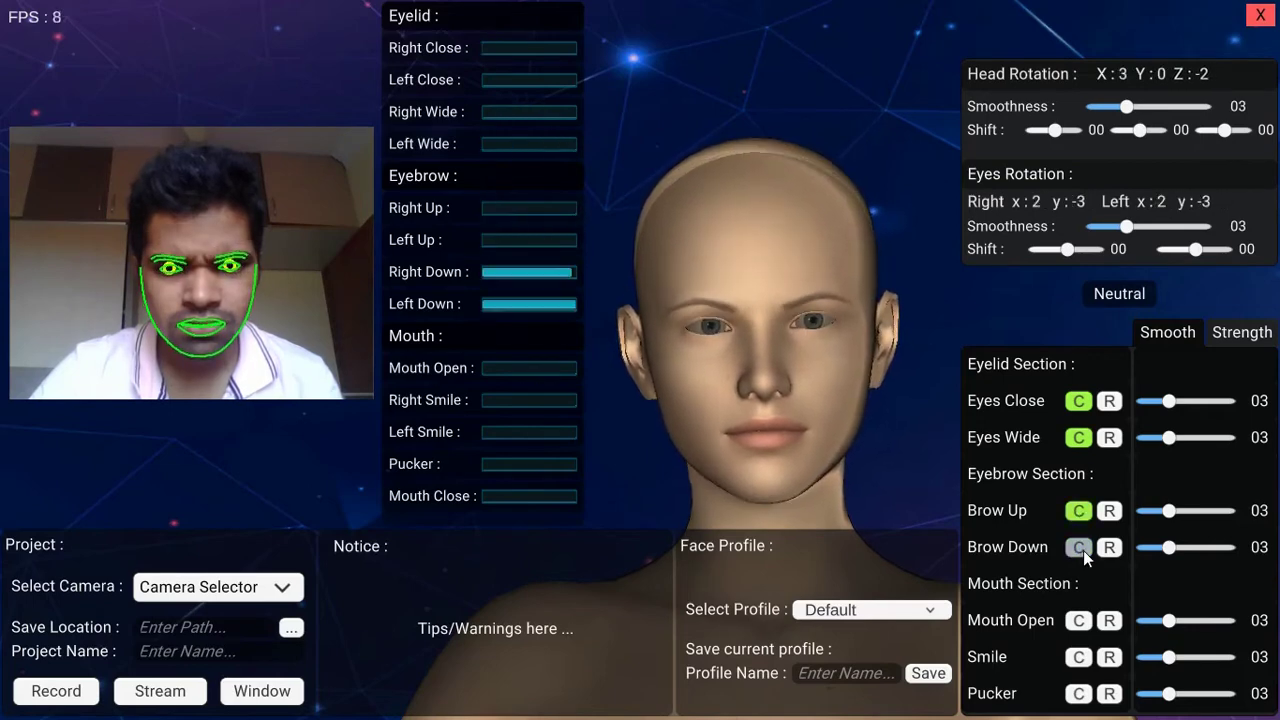
Turn on Mouth Open, Smile and Pucker, start streaming, and switch AI Face to windowed mode.
{"action": "left_click", "coordinate": [1080, 620]}
{"action": "left_click", "coordinate": [1078, 657]}
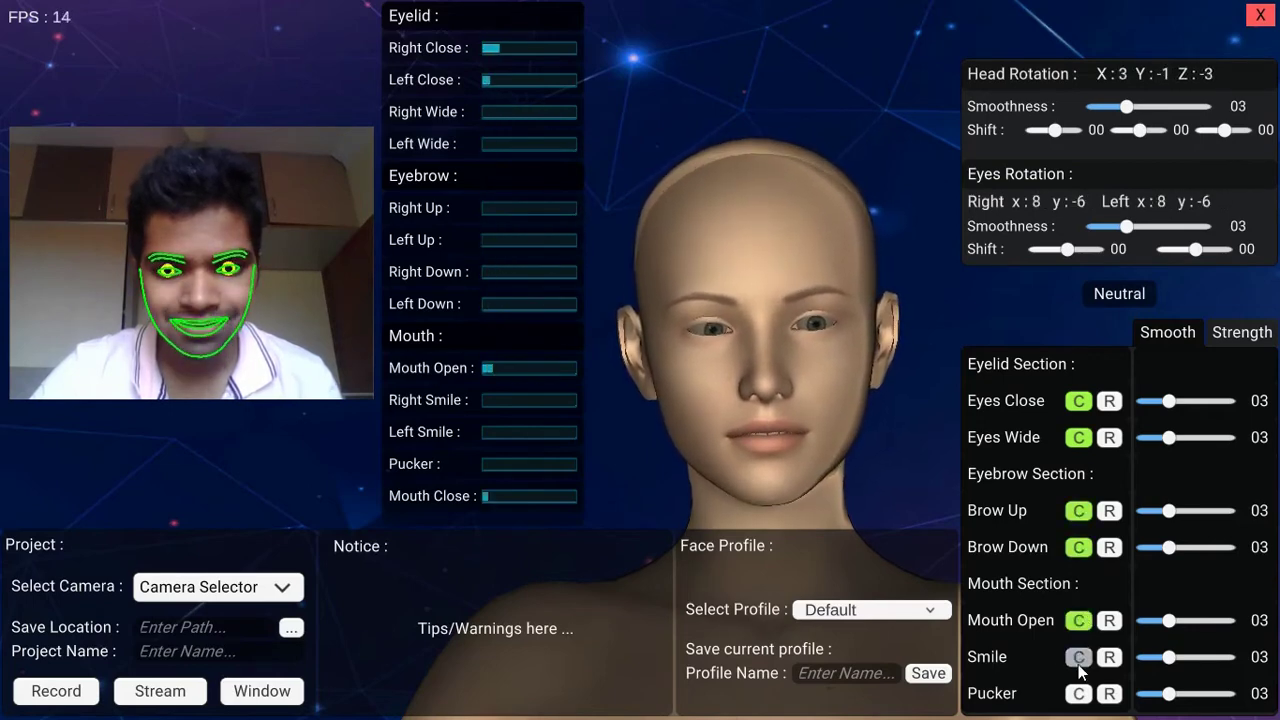
{"action": "left_click", "coordinate": [1078, 693]}
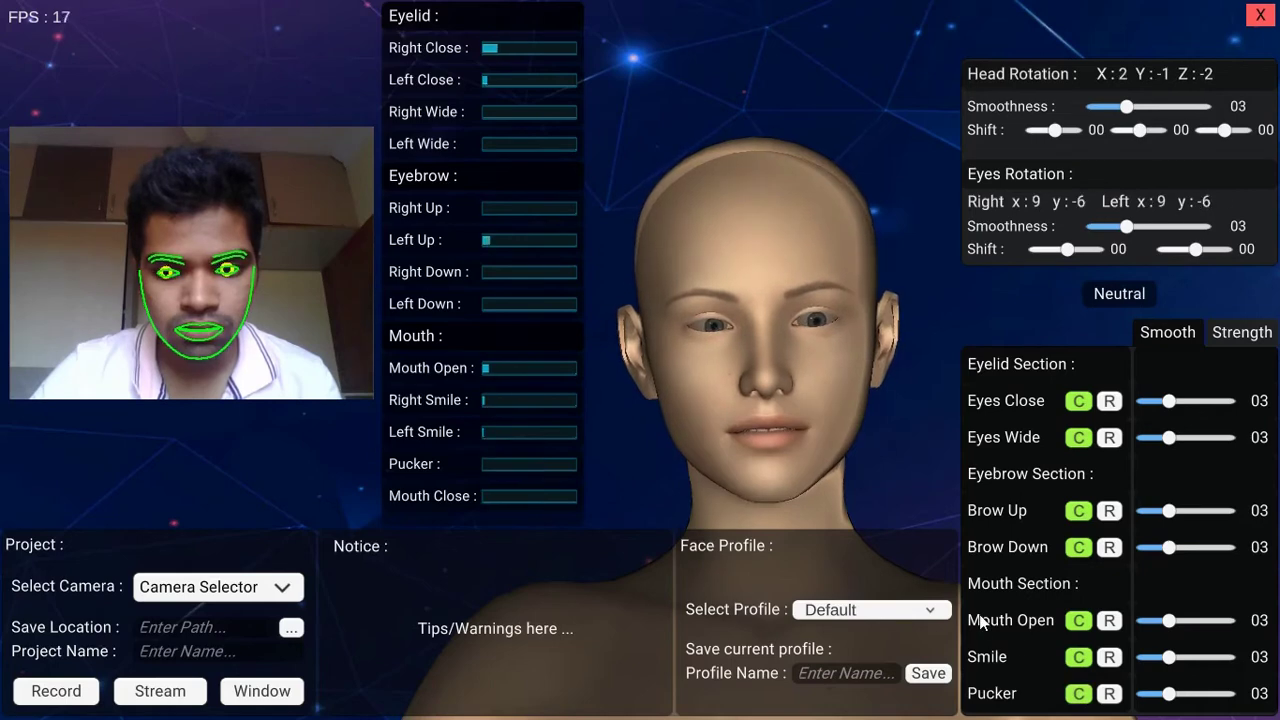
{"action": "left_click", "coordinate": [160, 692]}
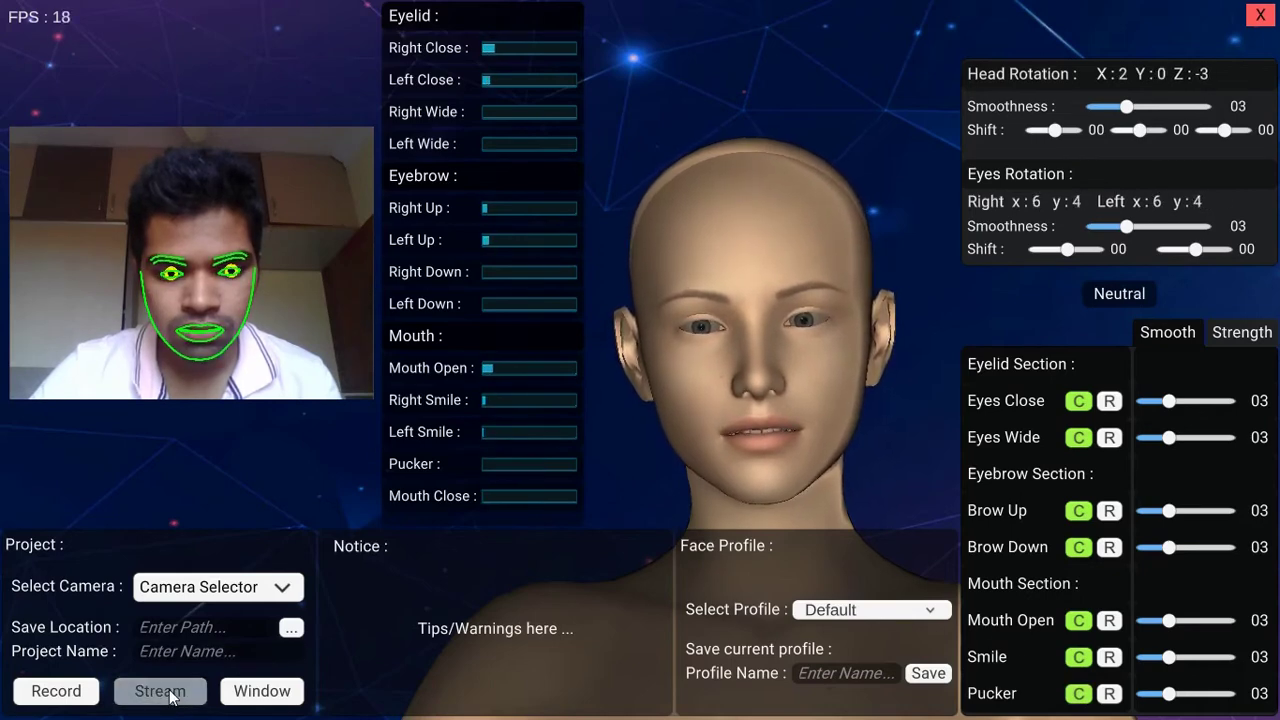
{"action": "left_click", "coordinate": [279, 703]}
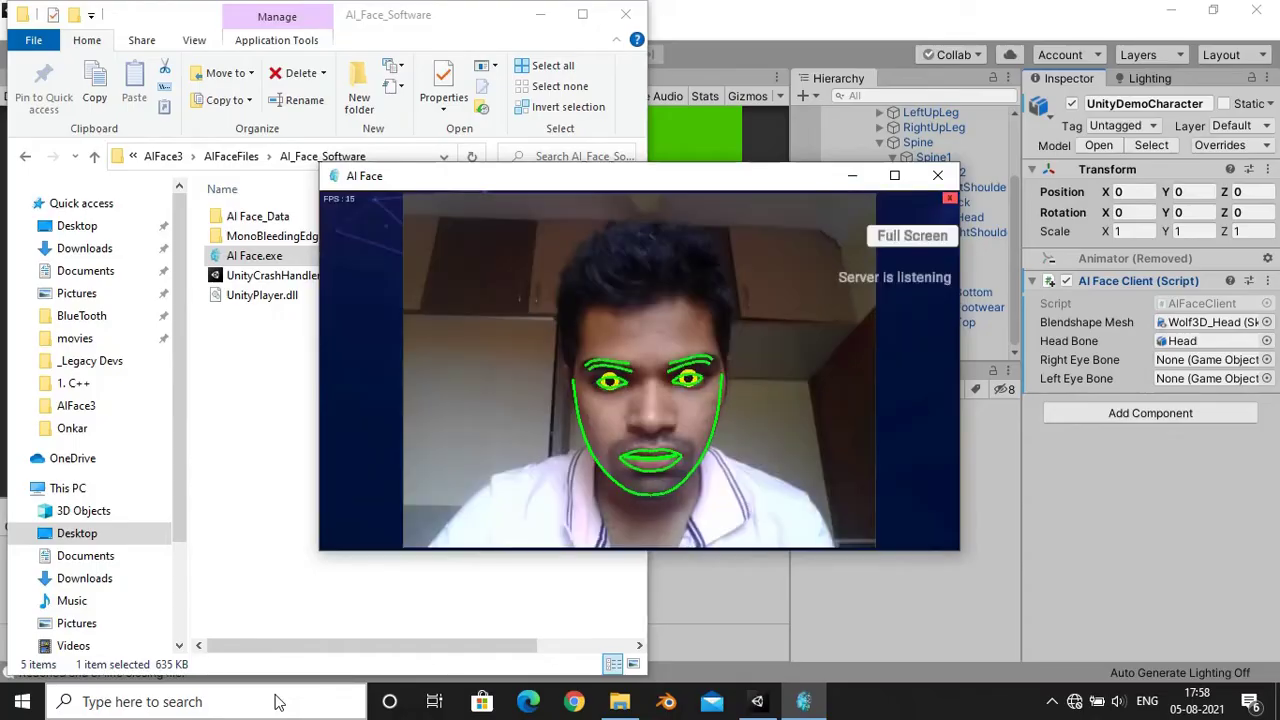
Close File Explorer, move the AI Face window aside, and start the Unity scene playing.
{"action": "left_click", "coordinate": [626, 14]}
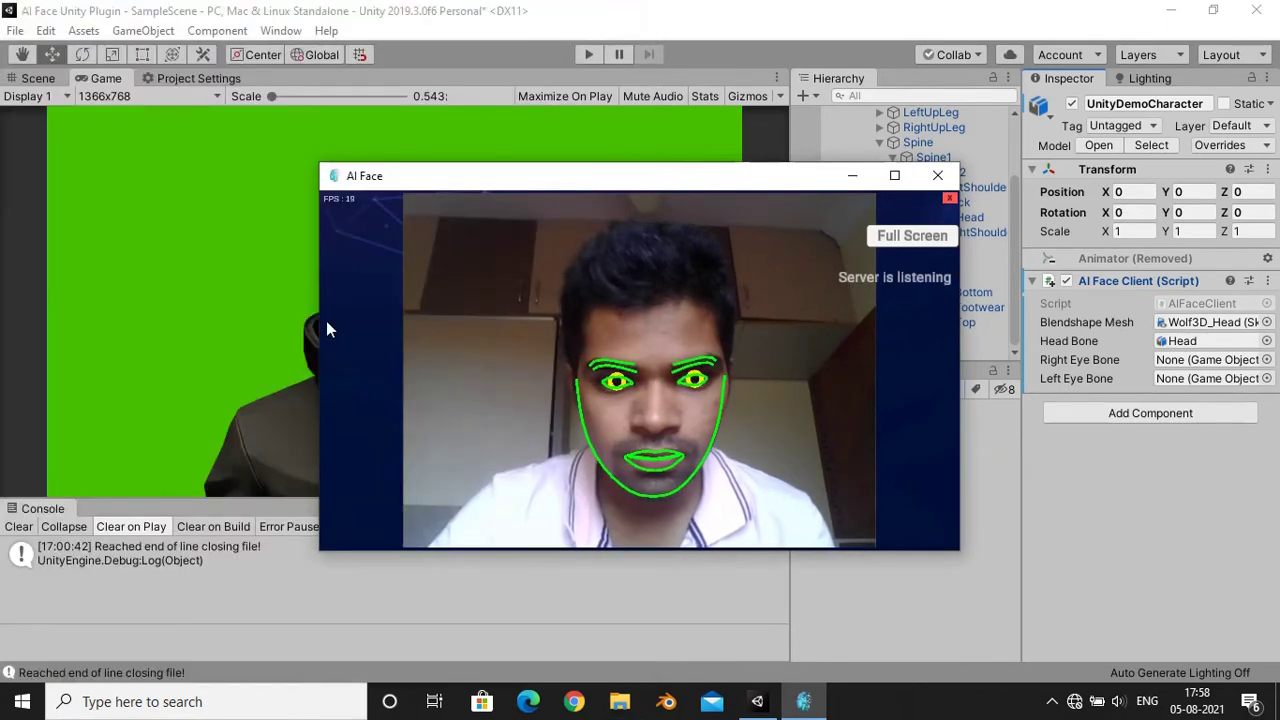
{"action": "left_click_drag", "start_coordinate": [473, 188], "coordinate": [630, 280]}
{"action": "left_click", "coordinate": [591, 52]}
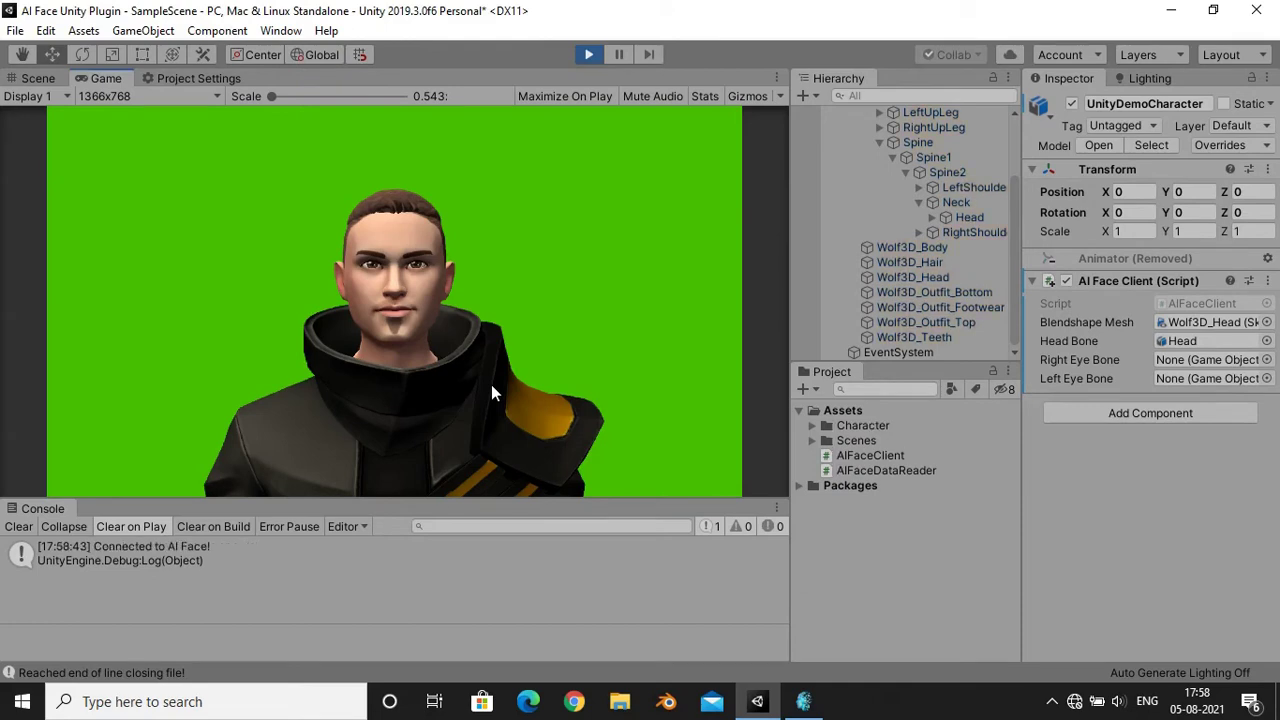
Watch the avatar follow the webcam face live, then exit Play mode with Ctrl+P.
{"action": "left_click", "coordinate": [801, 703]}
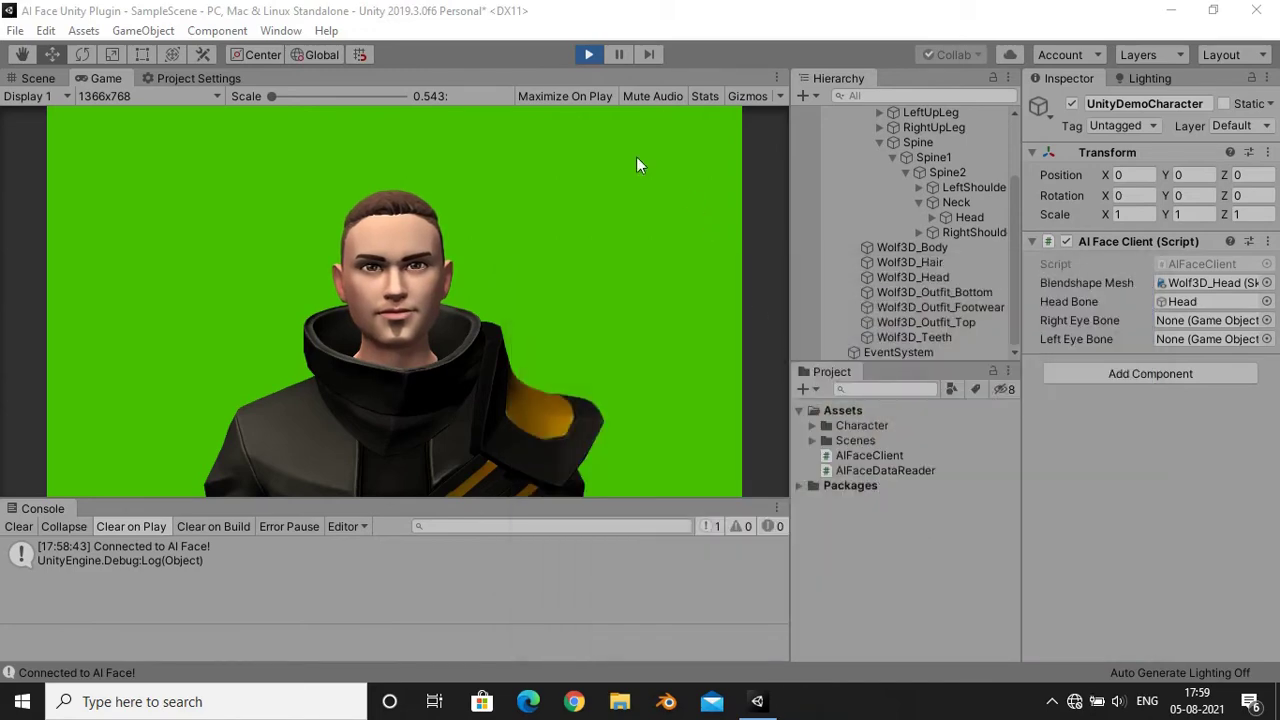
{"action": "left_click", "coordinate": [435, 205]}
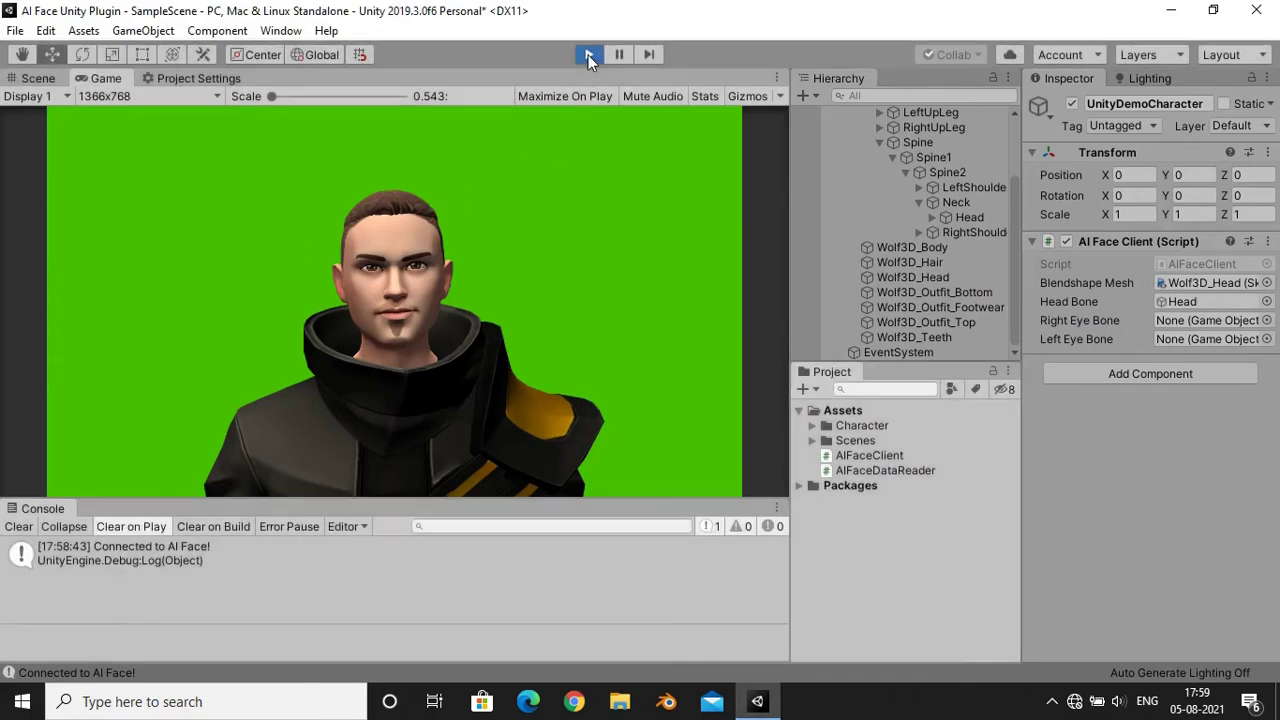
{"action": "key", "text": "ctrl+p"}
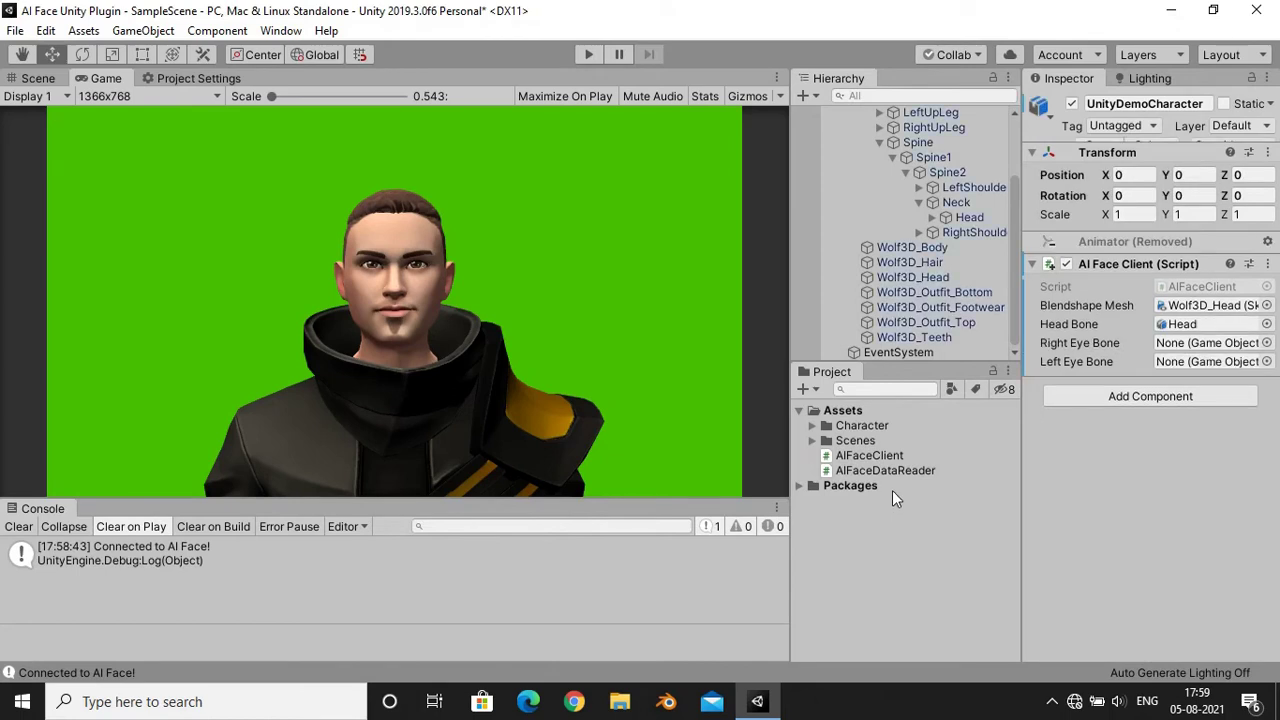
Replace the AI Face Client component with an AIFaceDataReader whose Data File Path is Demo2.txt.
{"action": "left_click", "coordinate": [1267, 281]}
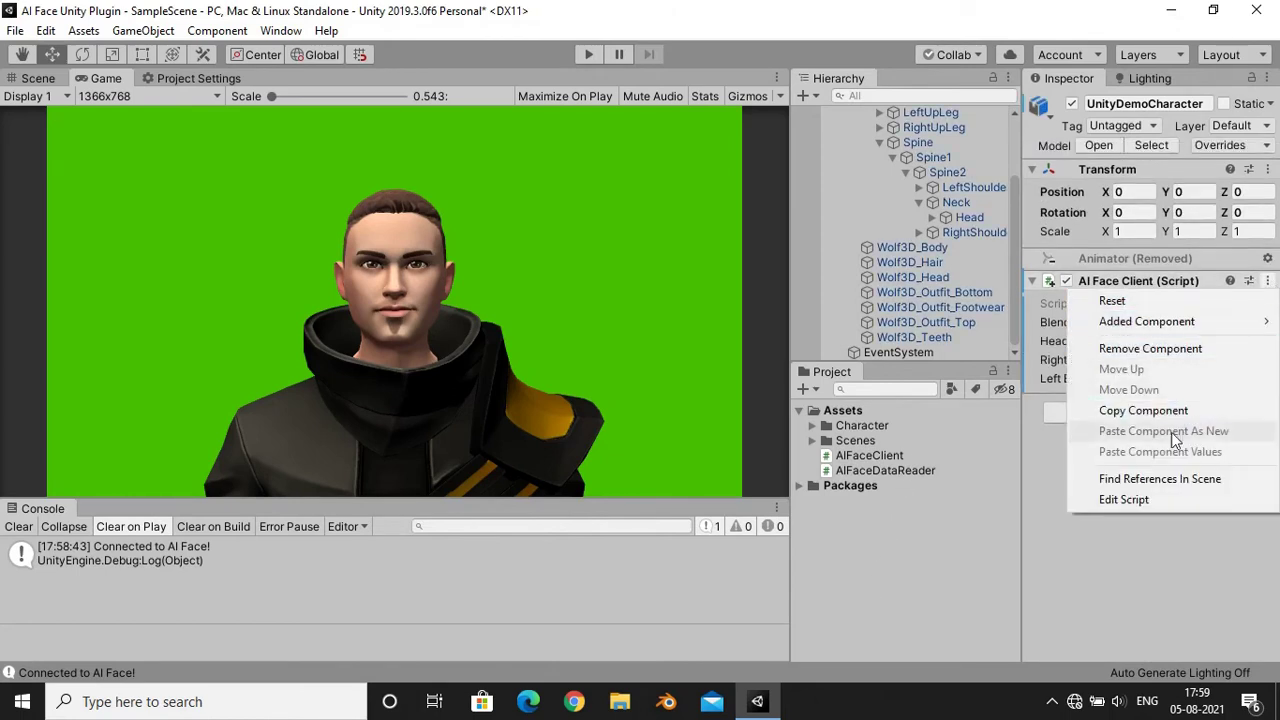
{"action": "left_click", "coordinate": [1167, 348]}
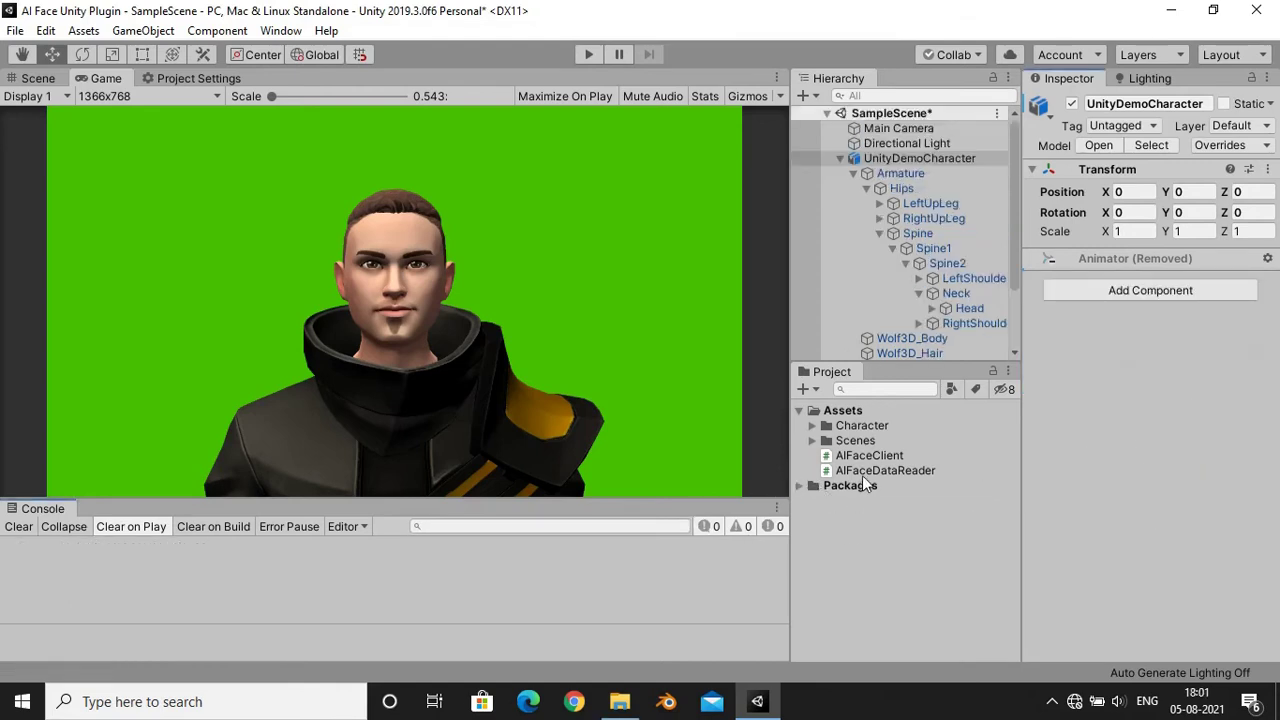
{"action": "left_click_drag", "start_coordinate": [864, 471], "coordinate": [1140, 381]}
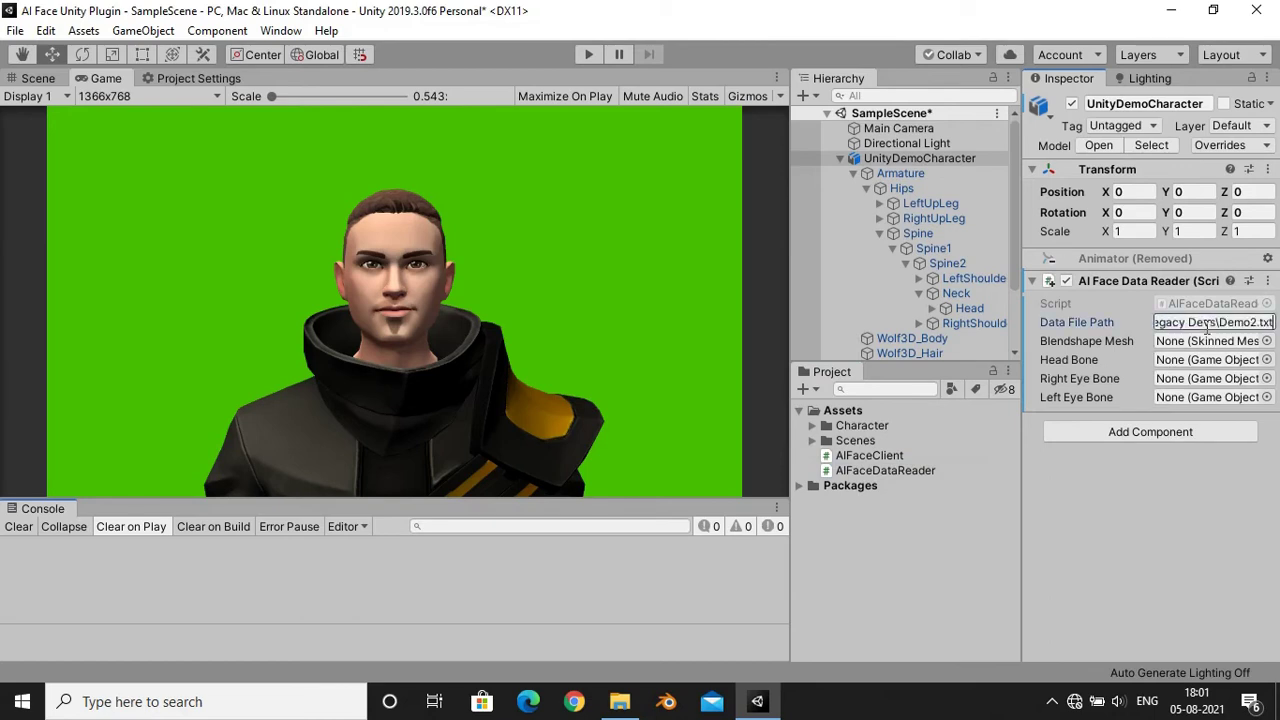
{"action": "left_click", "coordinate": [1176, 507]}
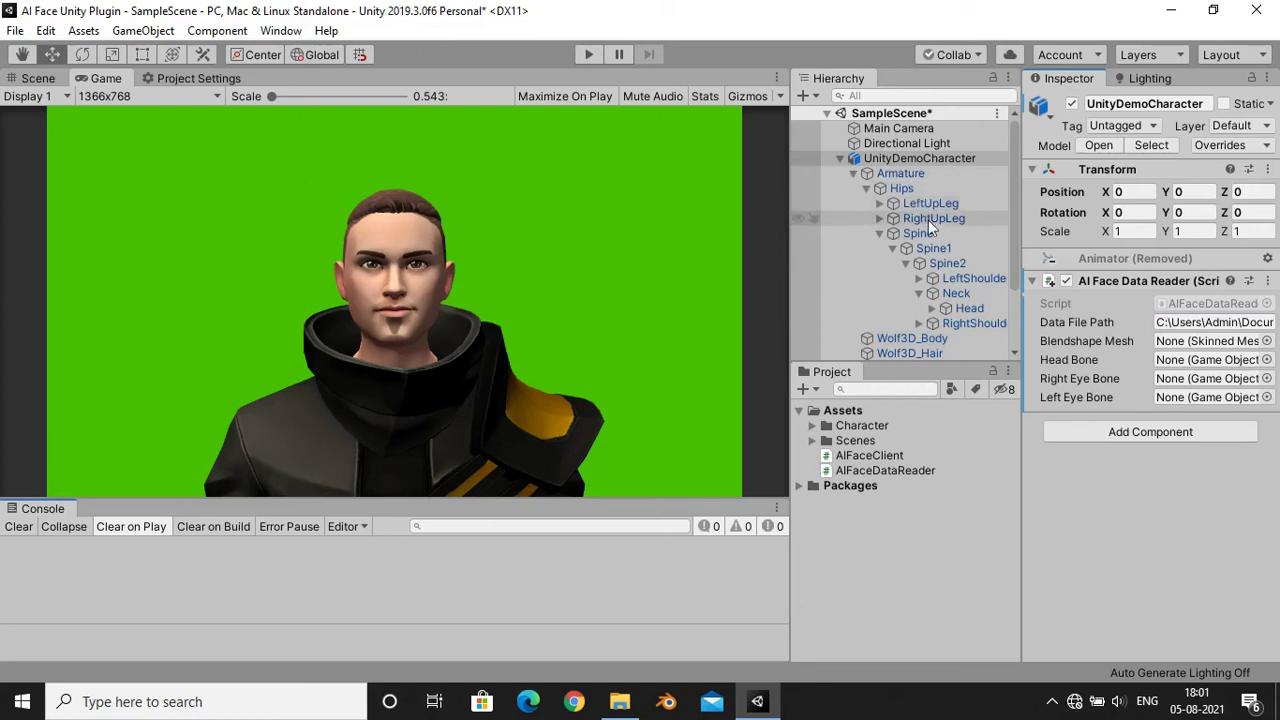
Assign Wolf3D_Head as the reader's blendshape mesh and play the scene with recorded data.
{"action": "scroll", "coordinate": [928, 338], "scroll_direction": "down", "scroll_amount": 3}
{"action": "left_click_drag", "start_coordinate": [937, 312], "coordinate": [1121, 314]}
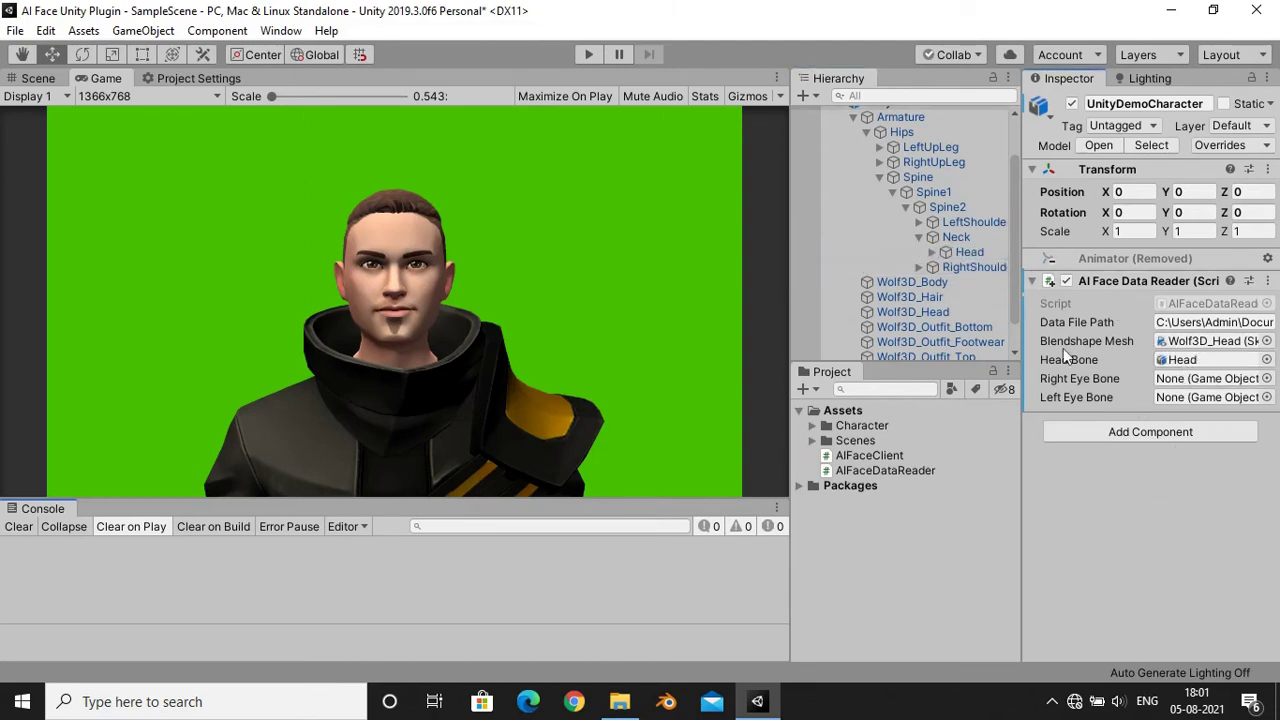
{"action": "left_click", "coordinate": [587, 55]}
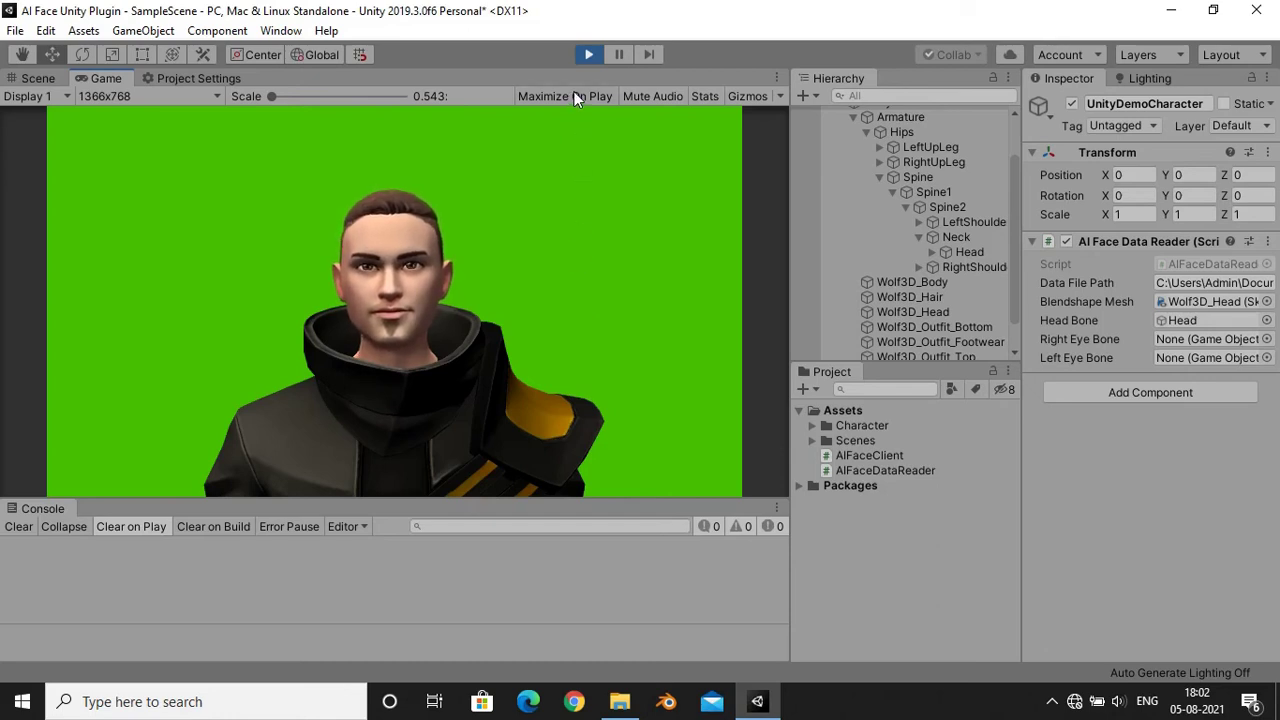
Exit Play mode after the console reports 'Reached end of line closing file!'.
{"action": "left_click", "coordinate": [588, 55]}
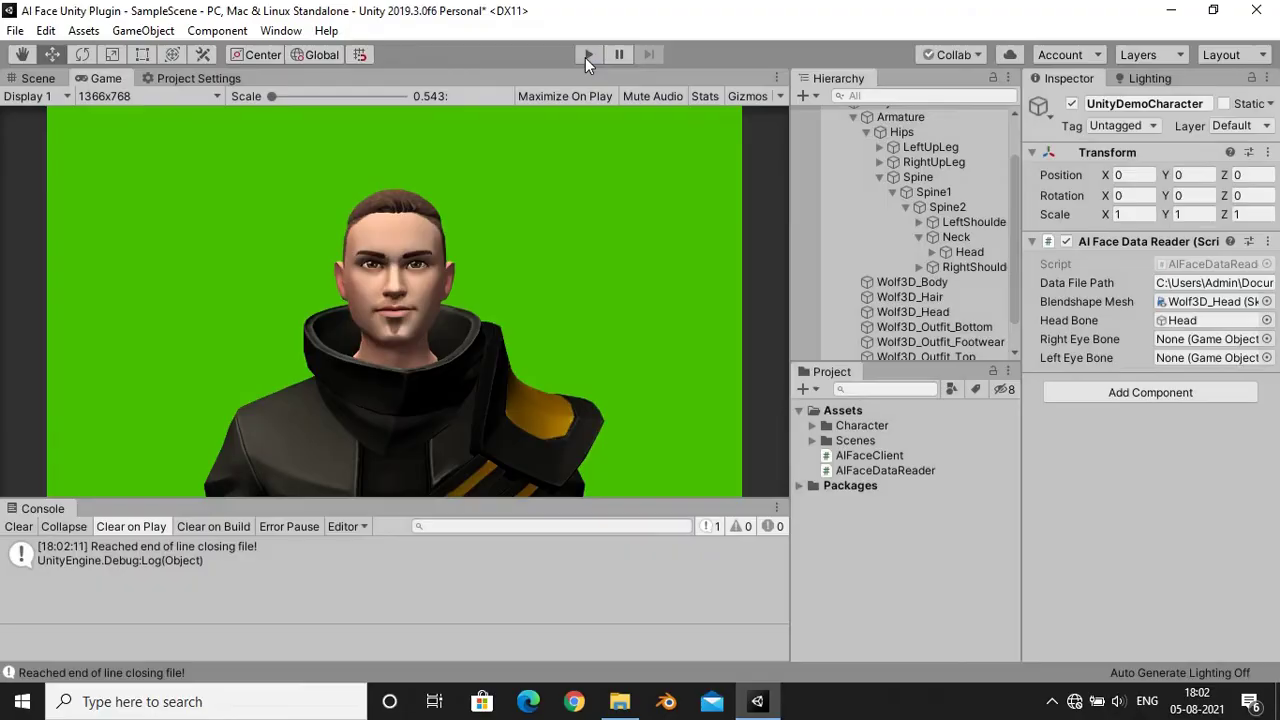